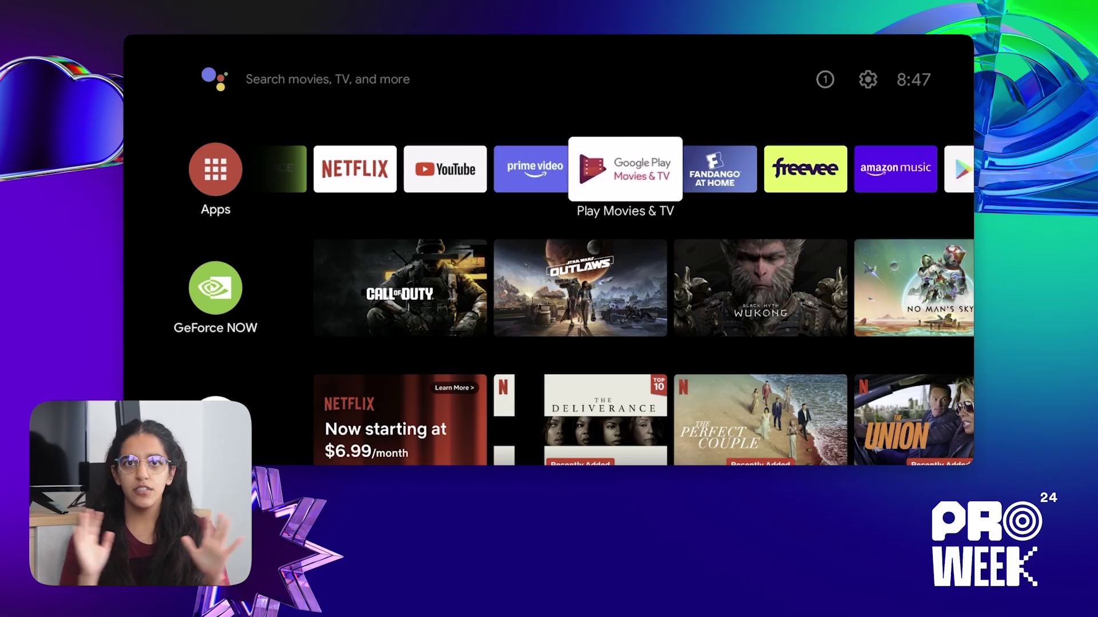
Add Plex to the Android TV favourites row and launch it from there
key("Return")
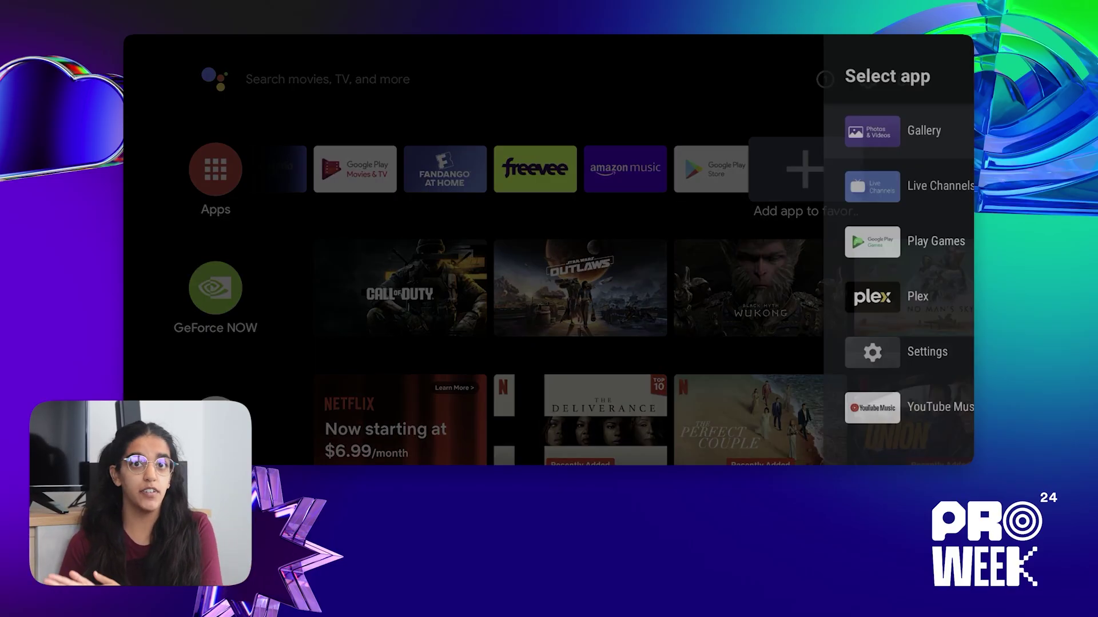
key("Down")
key("Down")
key("Down")
key("Return")
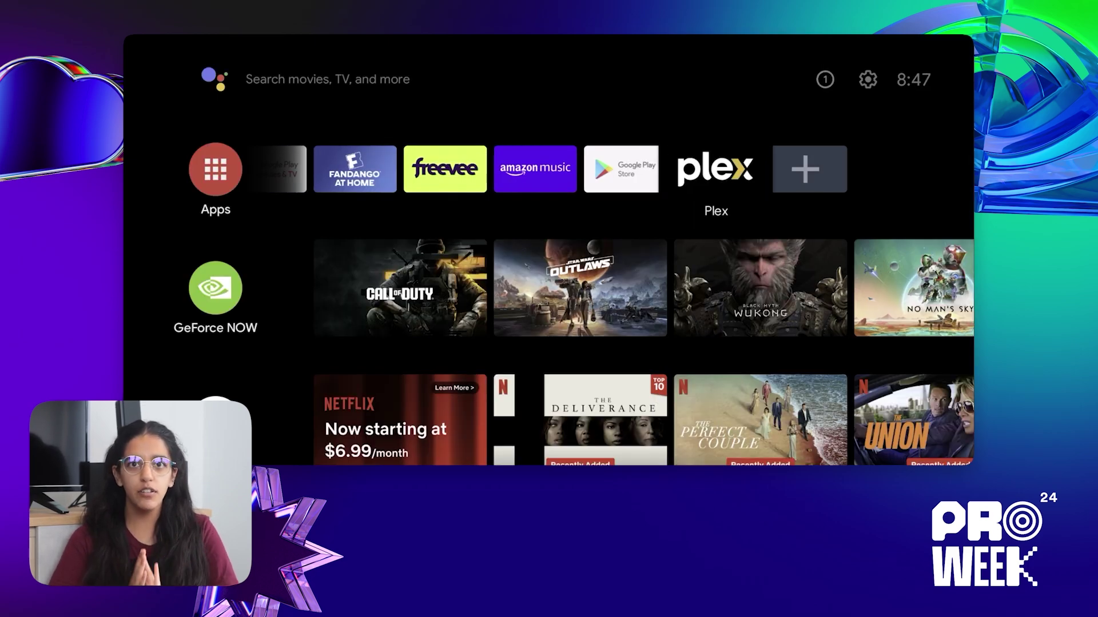
key("Return")
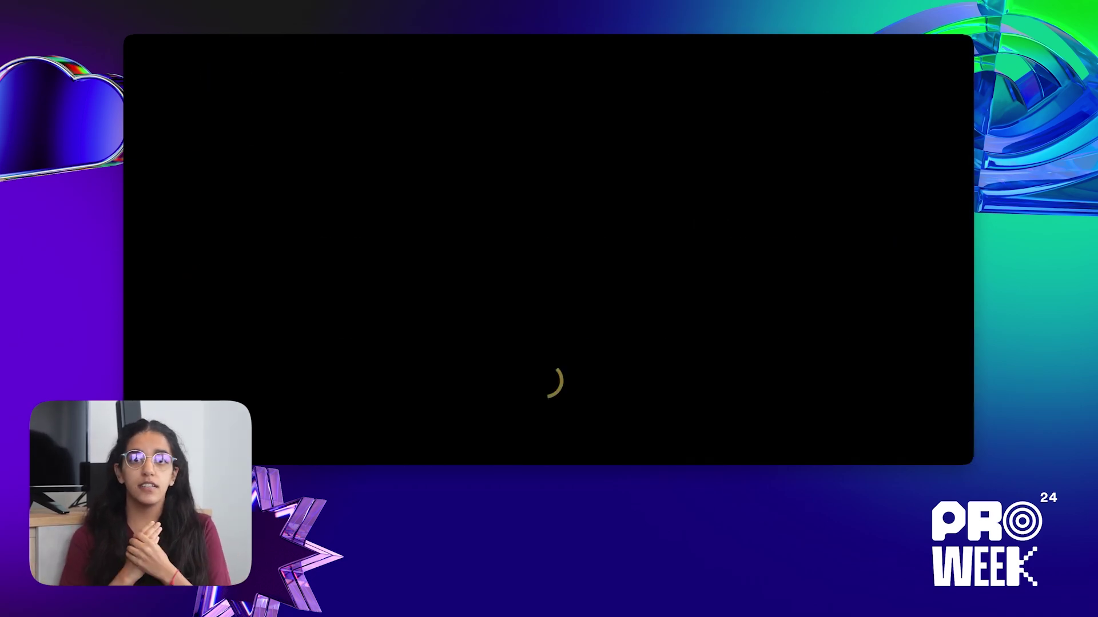
key("Right")
key("Right")
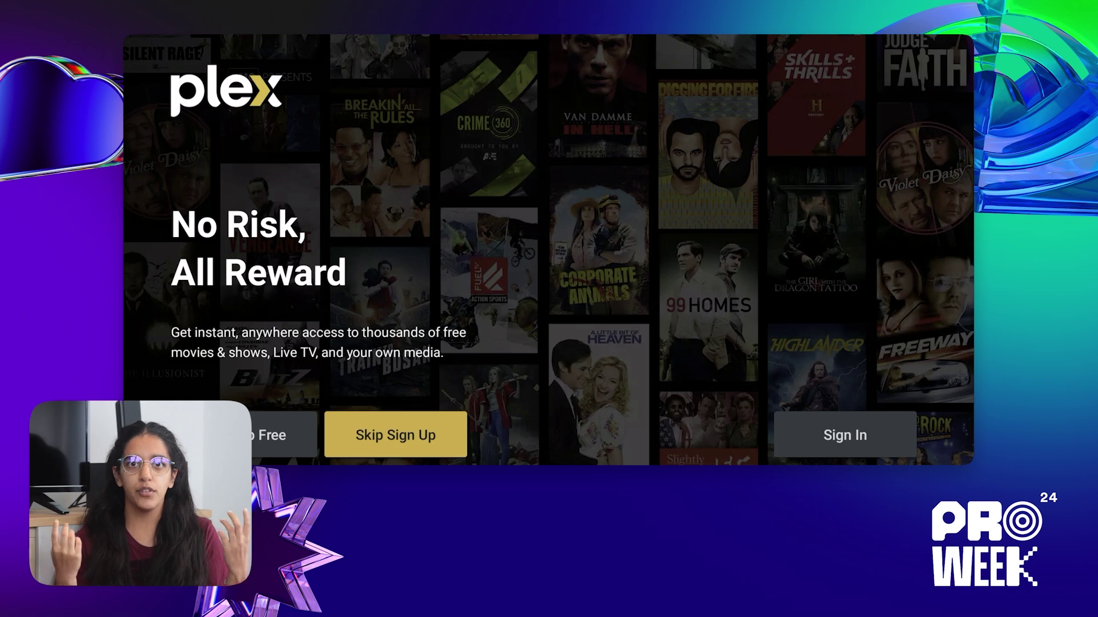
Sign in to Plex and accept the defaults for Media Server, Media Libraries and Storage Permission
key("Return")
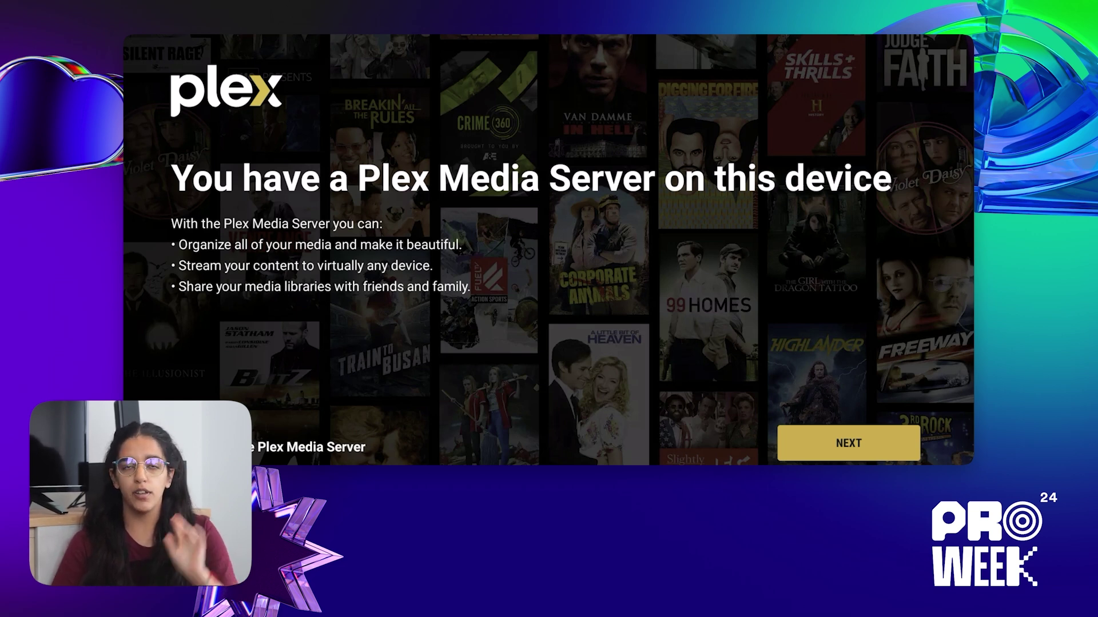
key("Return")
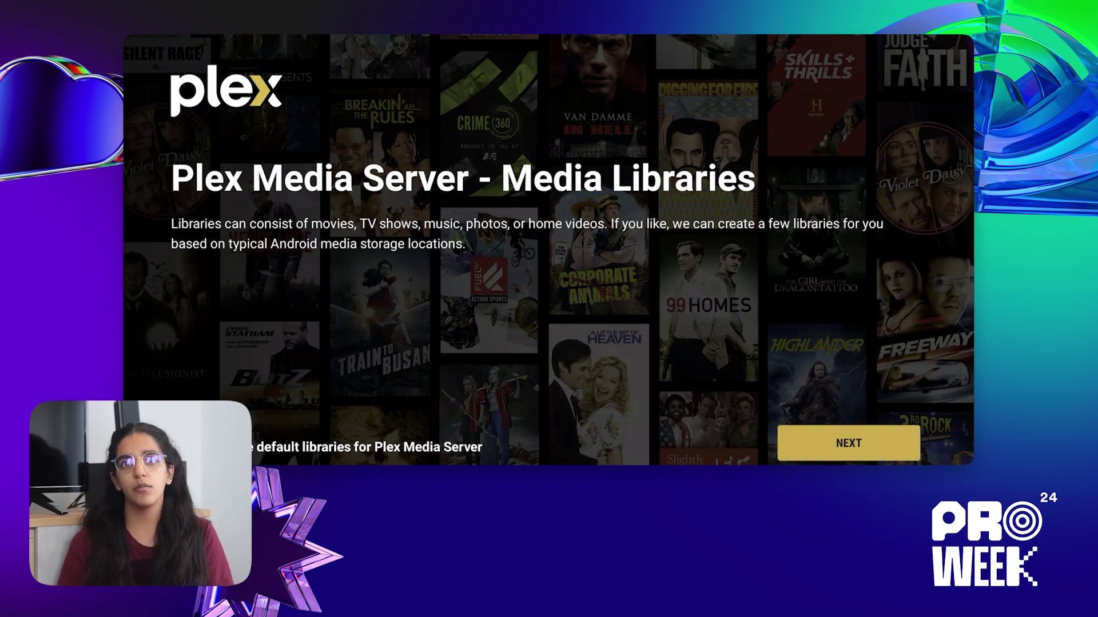
key("Return")
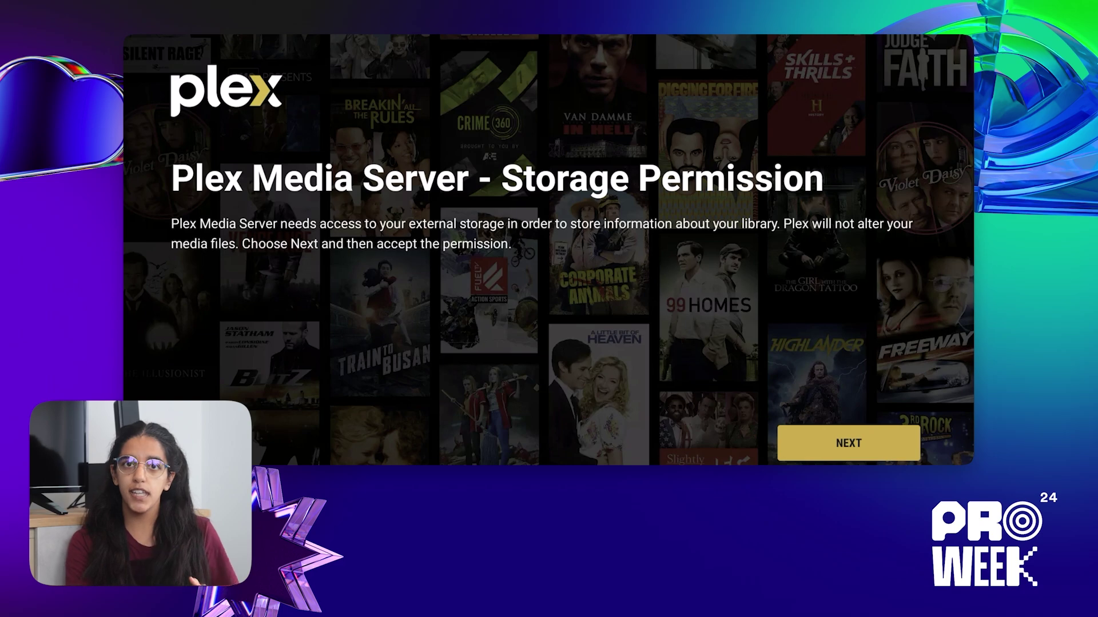
key("Return")
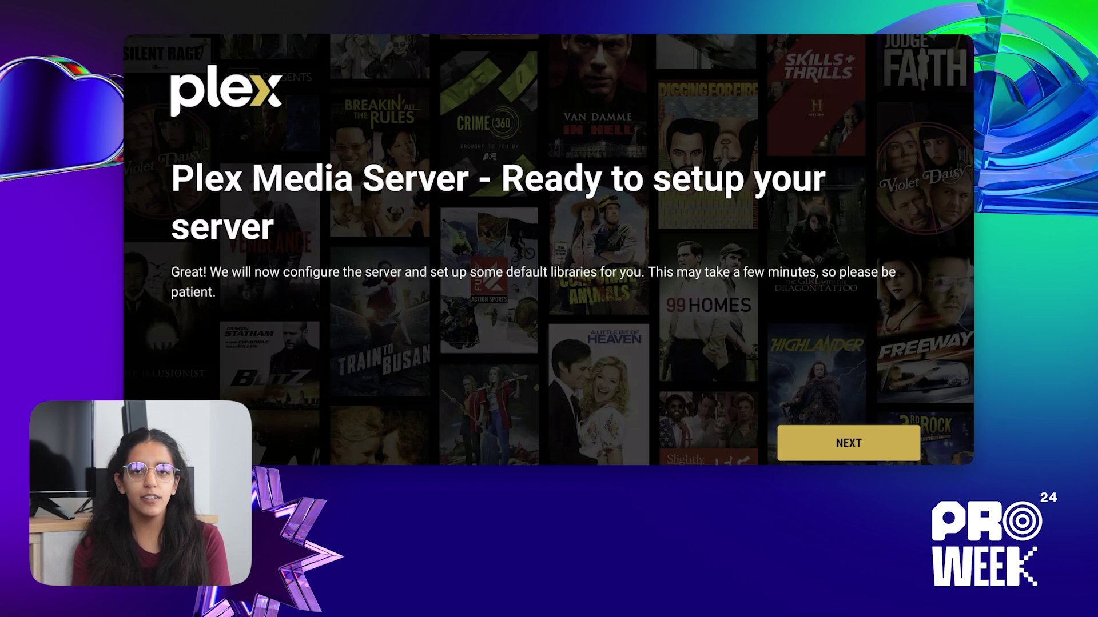
key("Return")
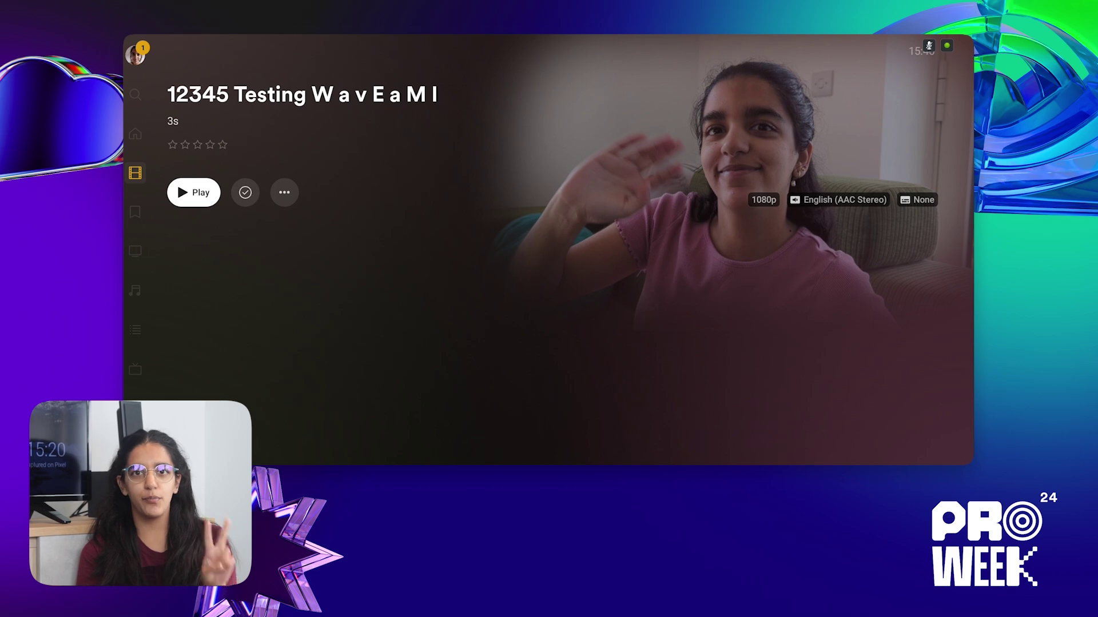
Play the 12345 Testing W a v E a M I video, then open Device Preferences > Storage in settings
key("Return")
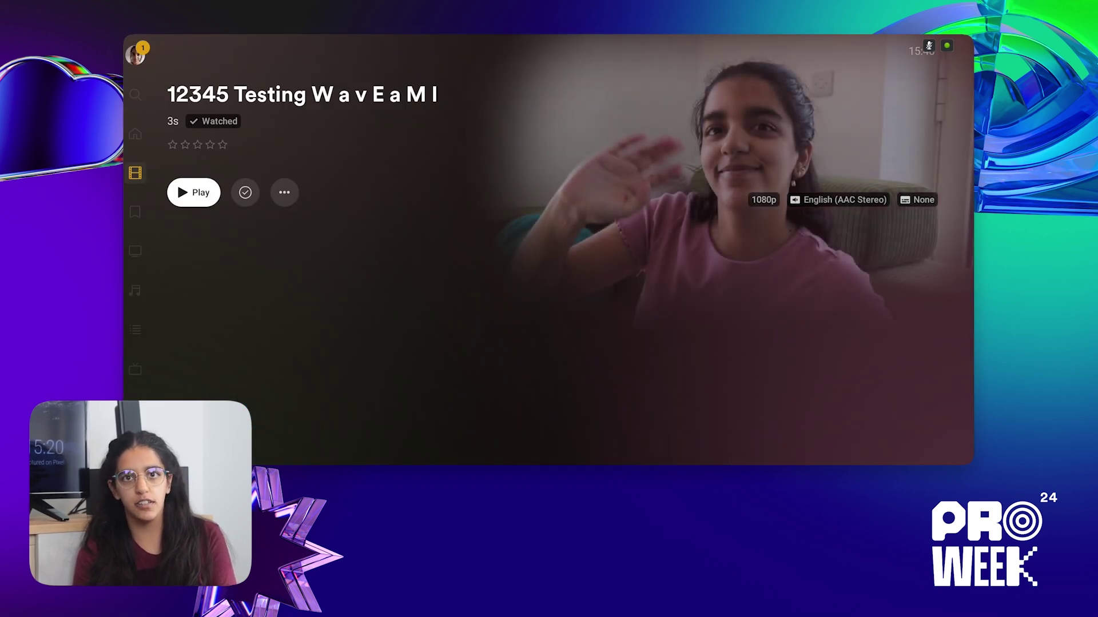
key("Left")
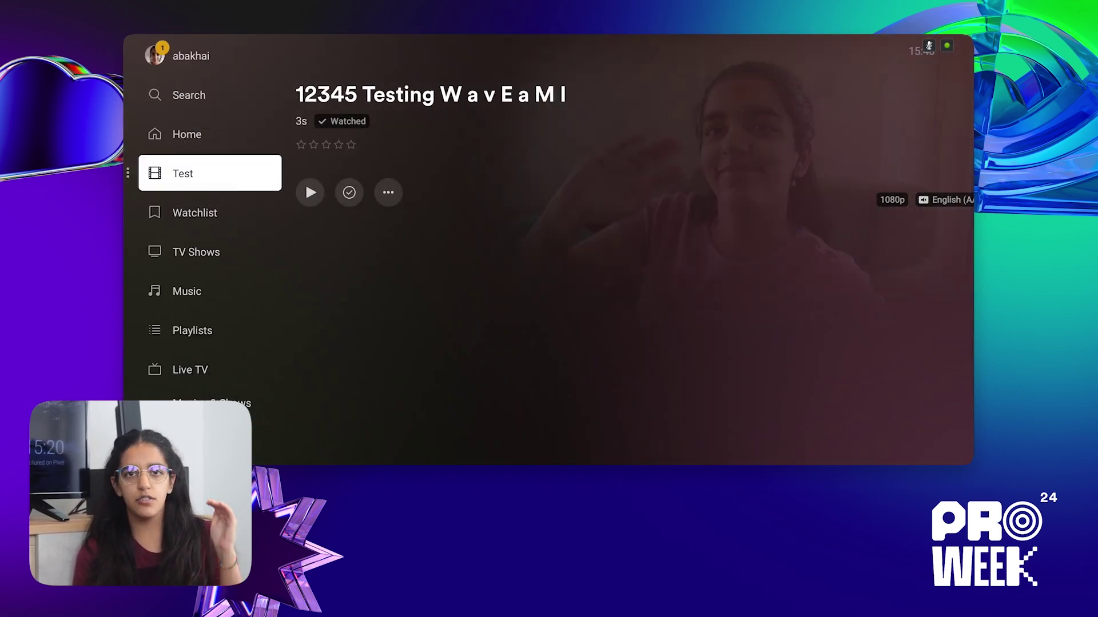
key("super")
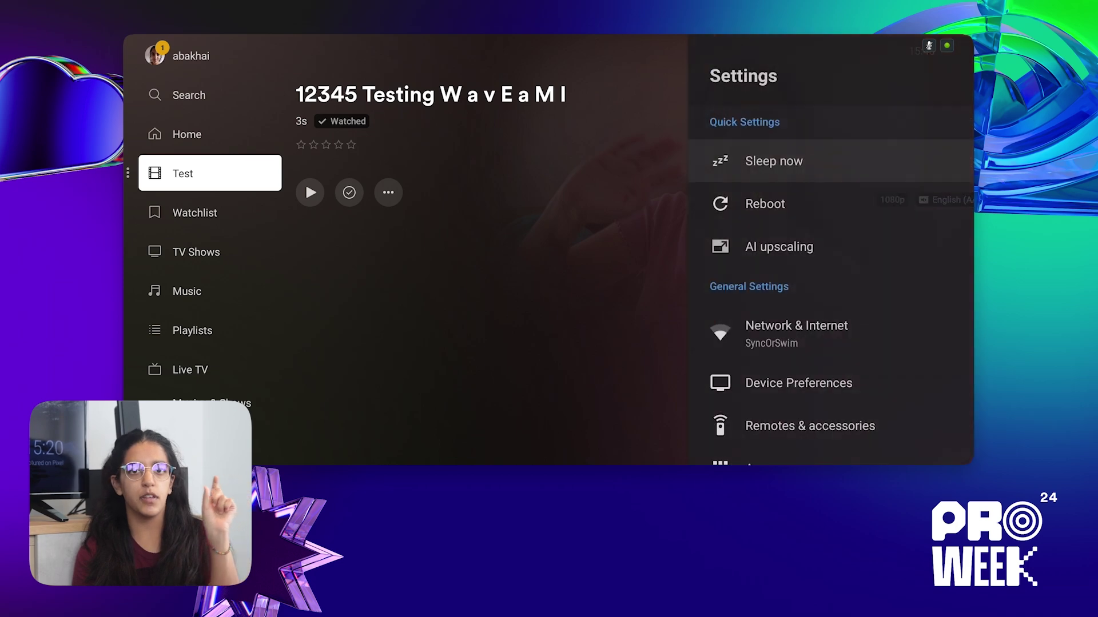
key("Down")
key("Down")
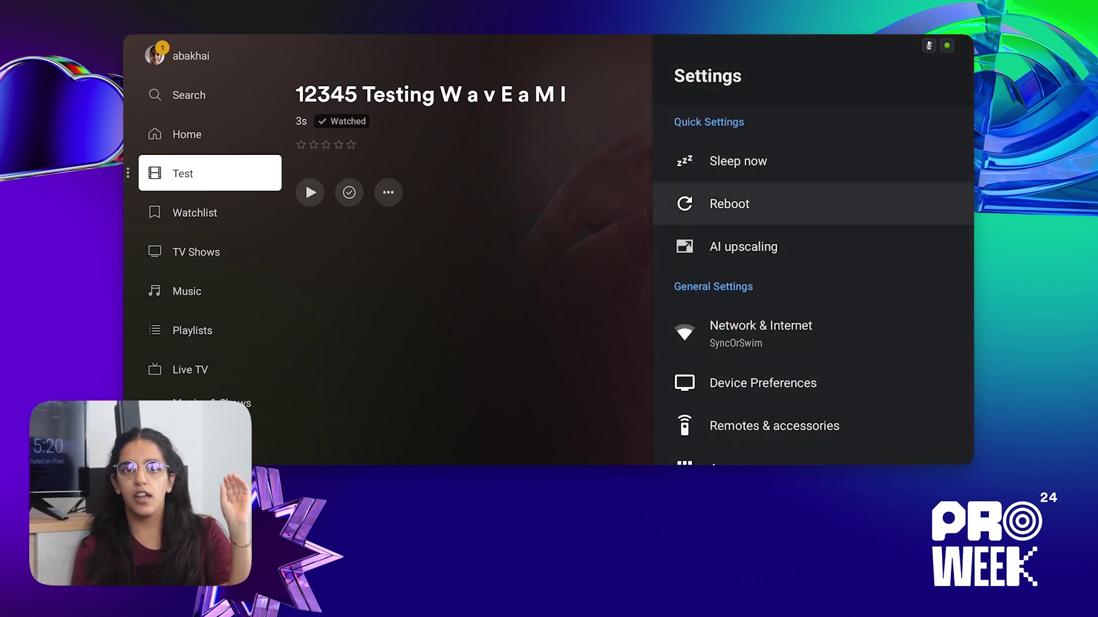
key("Down")
key("Down")
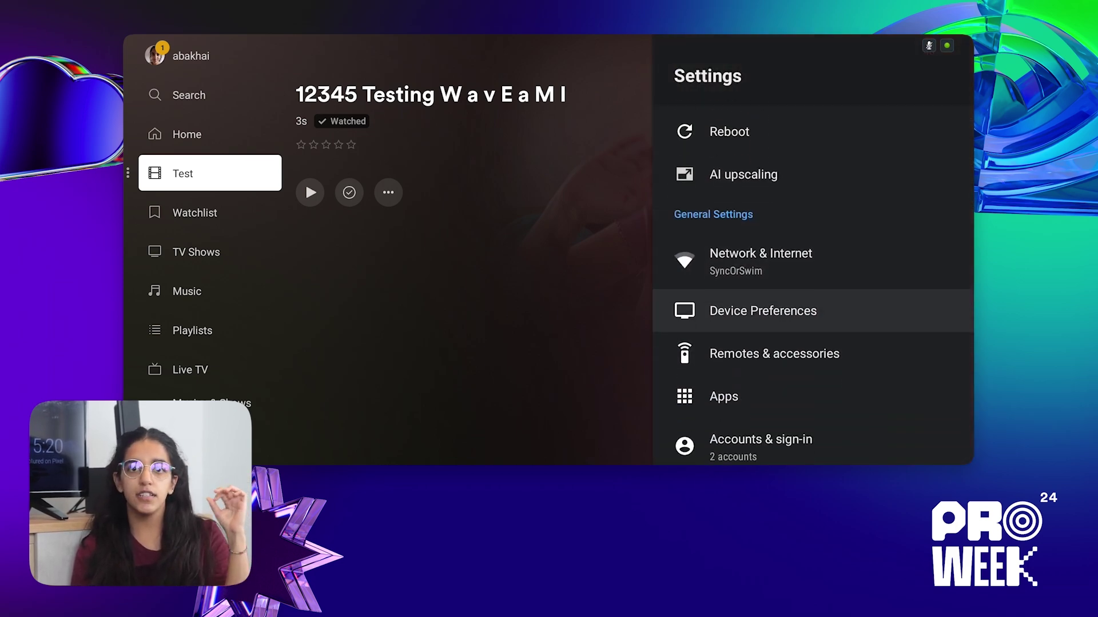
key("Return")
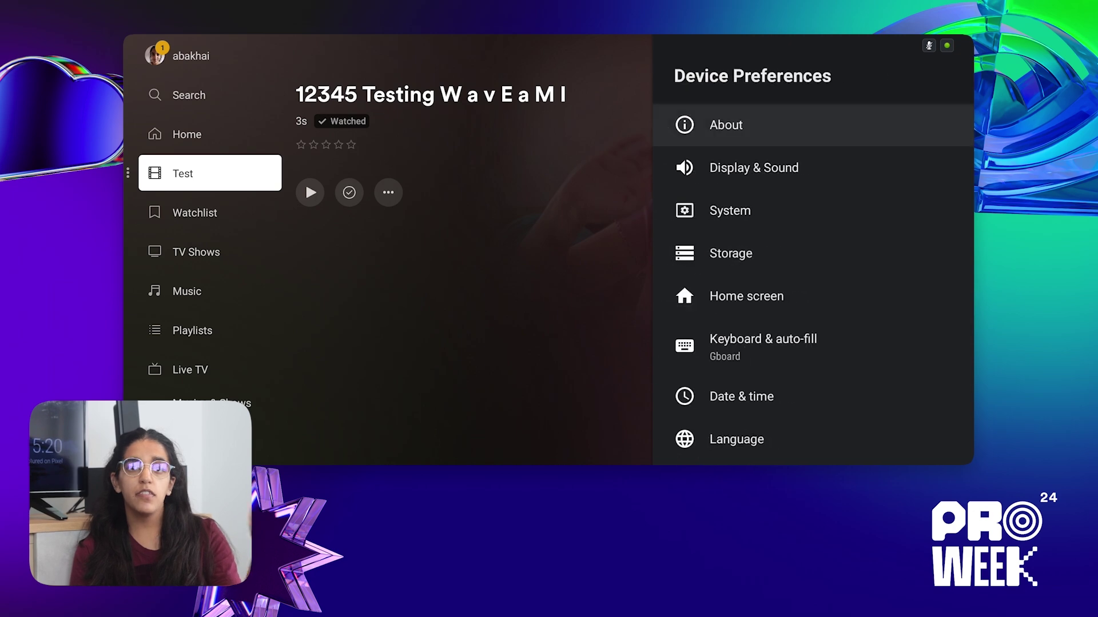
key("Down")
key("Down")
key("Down")
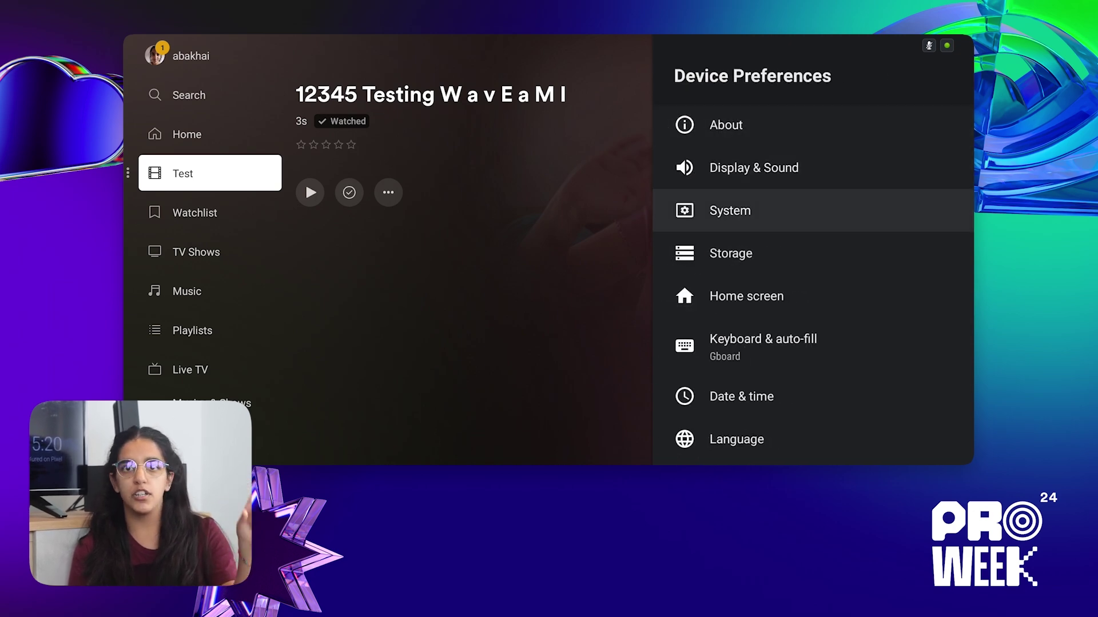
key("Return")
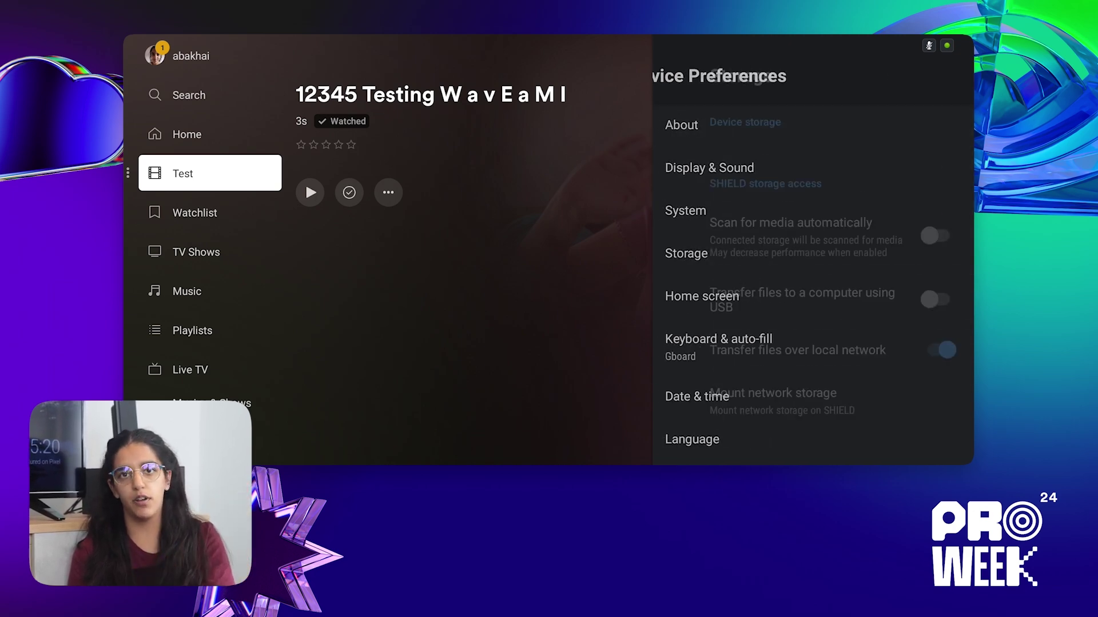
Show the Transfer files over local network details, including IP address 192.168.0.7
key("Down")
key("Down")
key("Down")
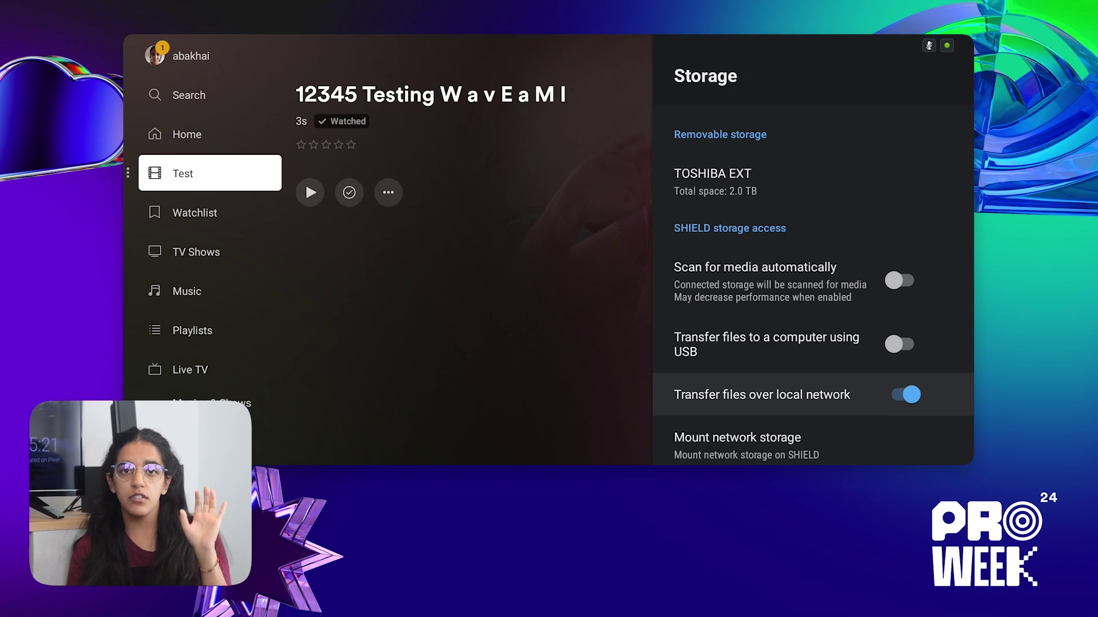
key("Return")
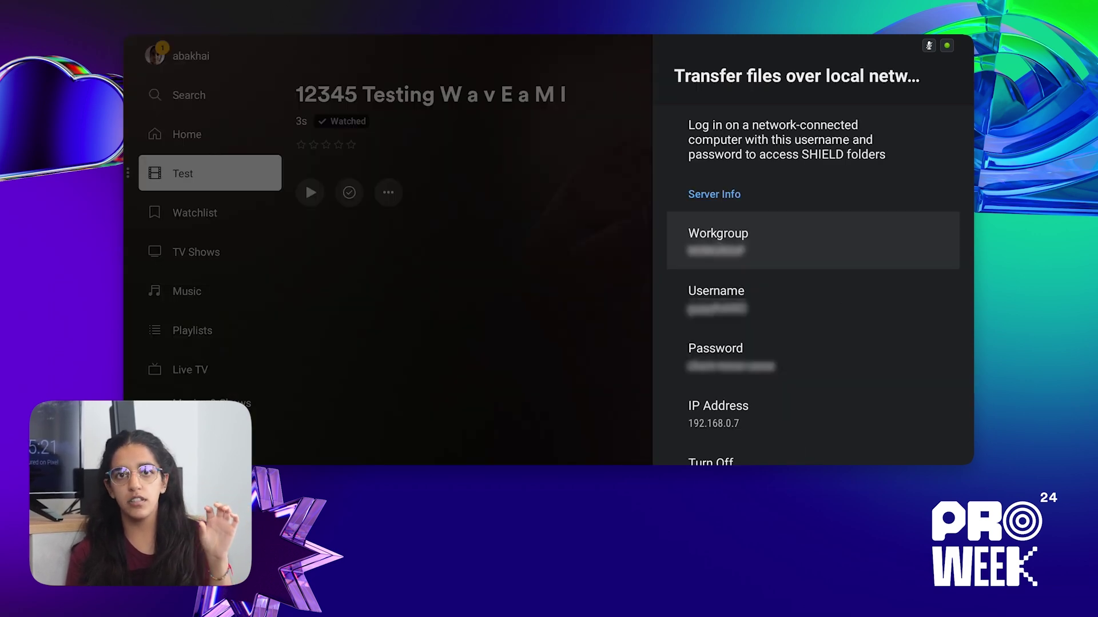
key("Down")
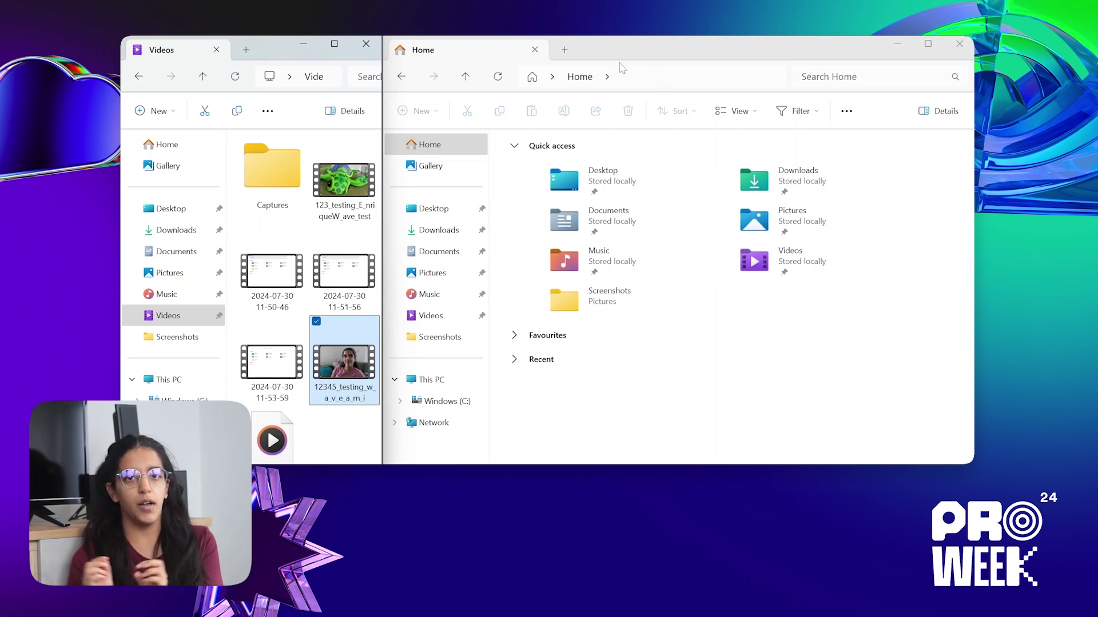
Go to the network location \\192.168.0.7 in the second Explorer window's address bar
left_click(683, 80)
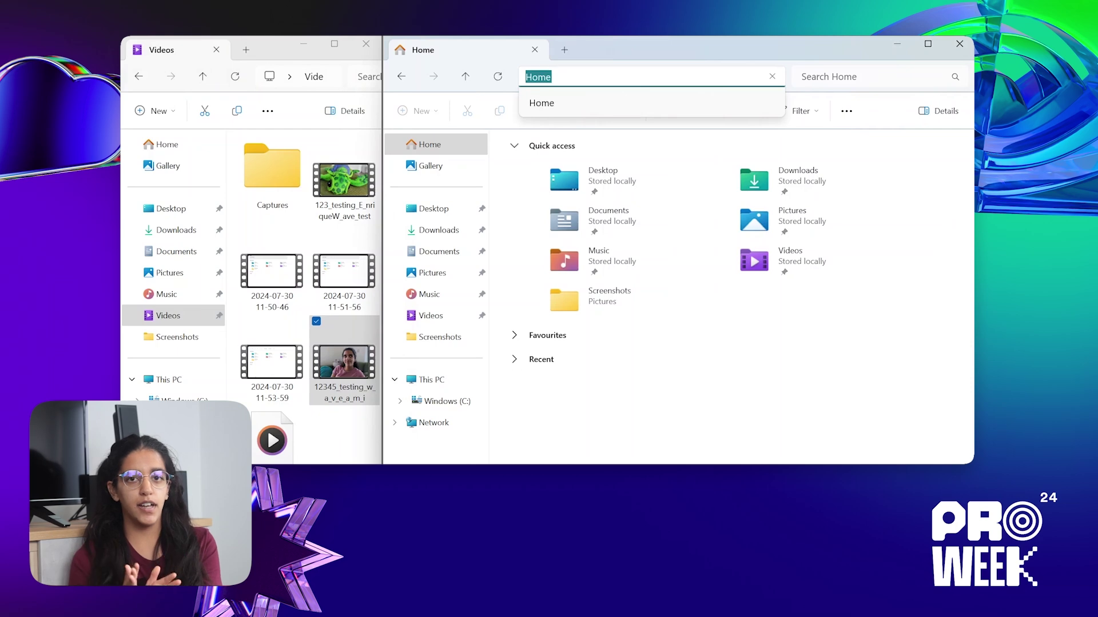
type("\\\\")
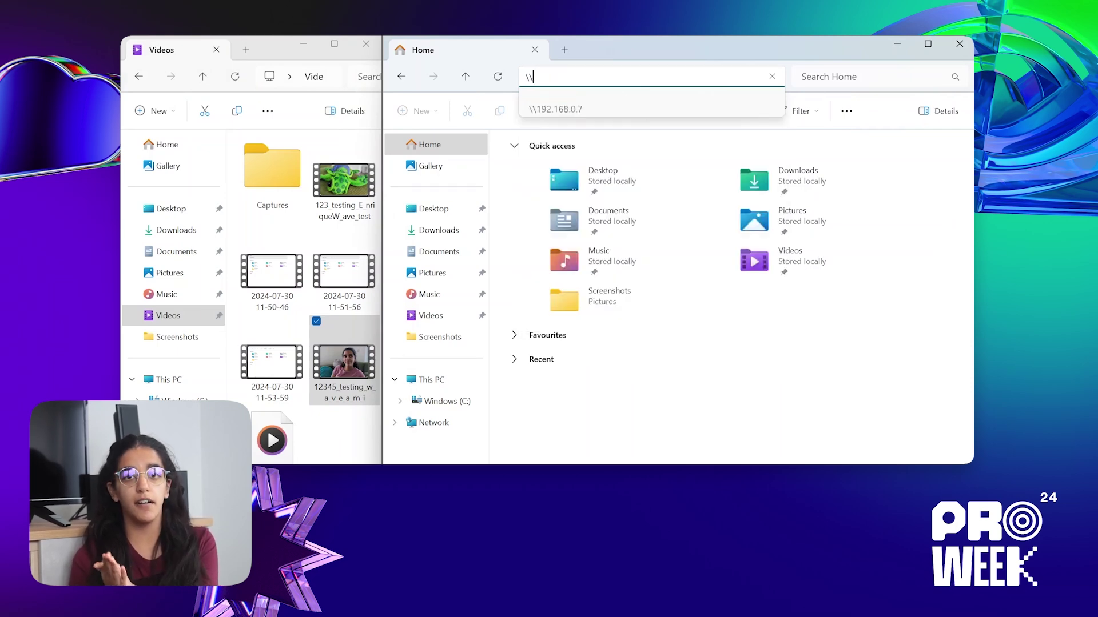
left_click(636, 106)
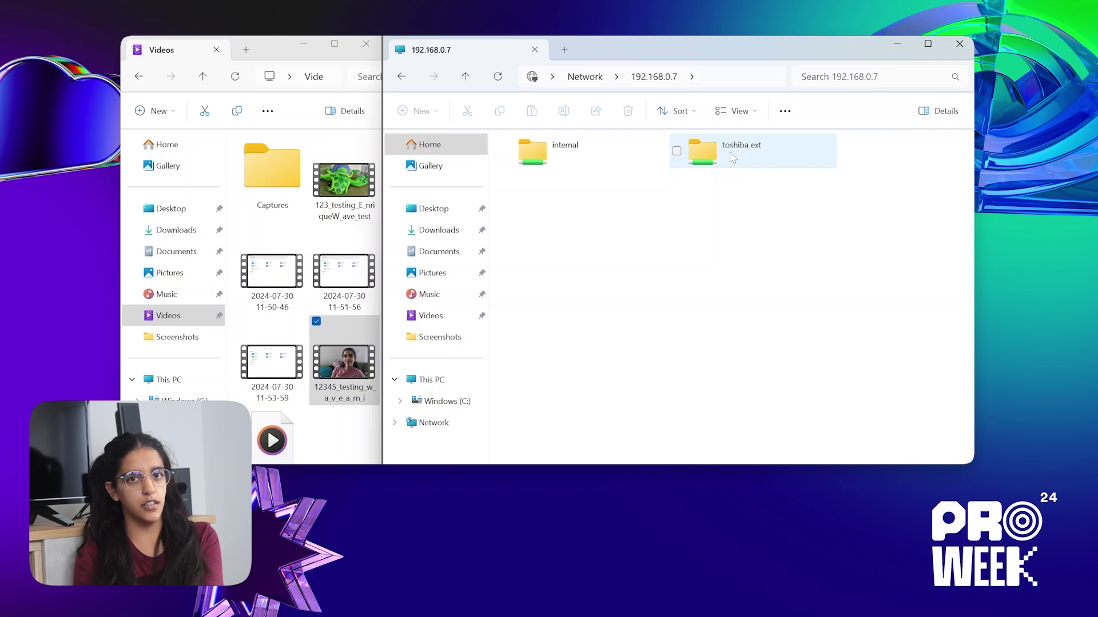
Navigate through toshiba ext > NVIDIA_SHIELD > Media > Test
double_click(730, 152)
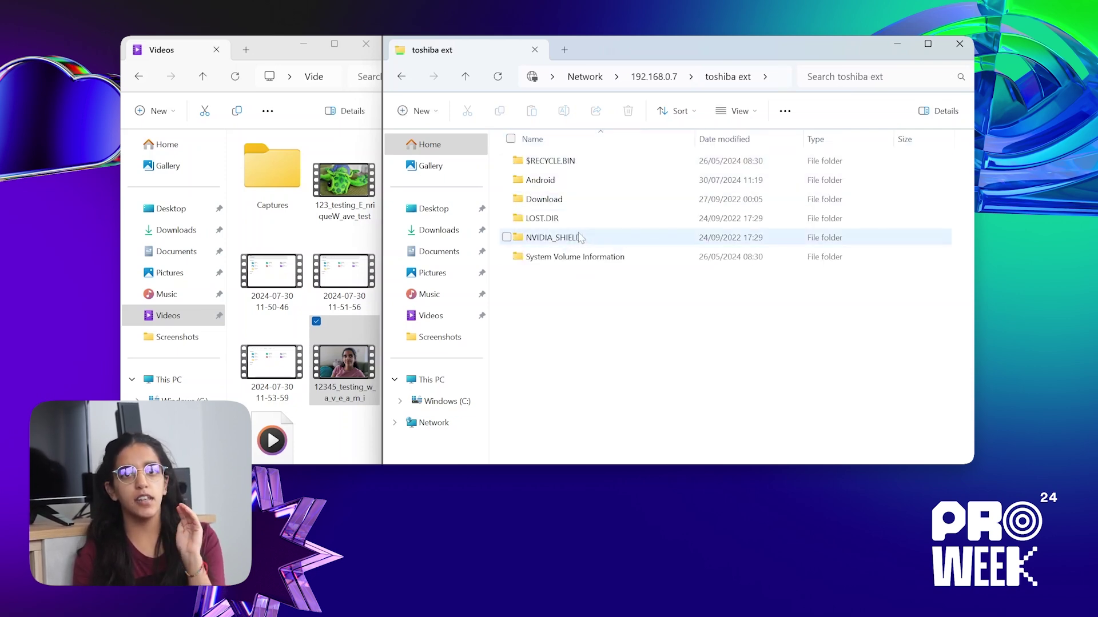
double_click(570, 239)
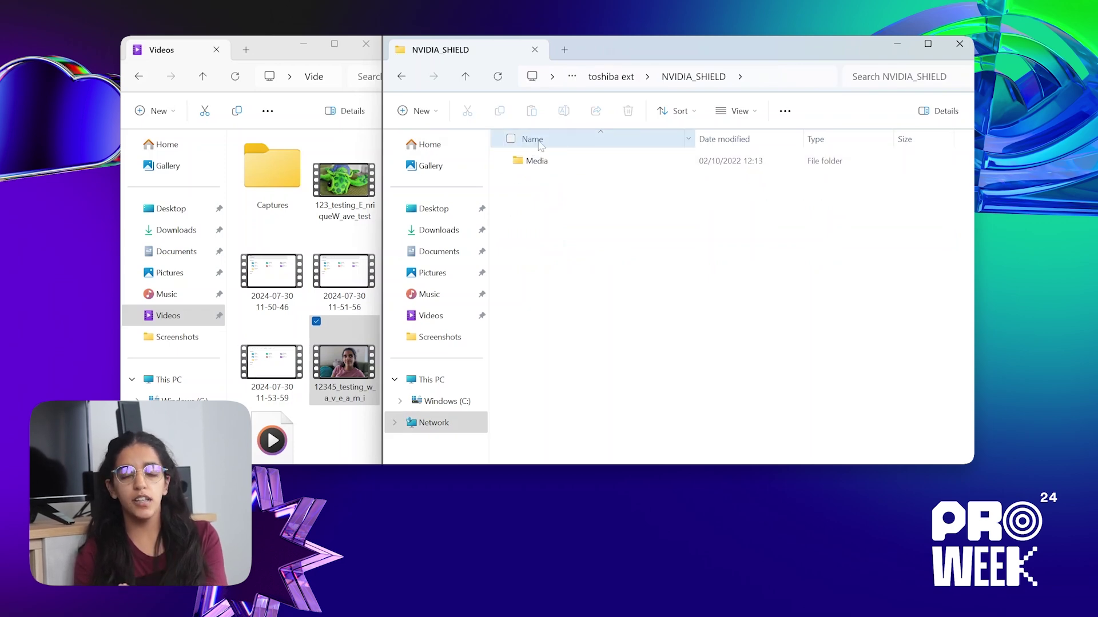
double_click(538, 161)
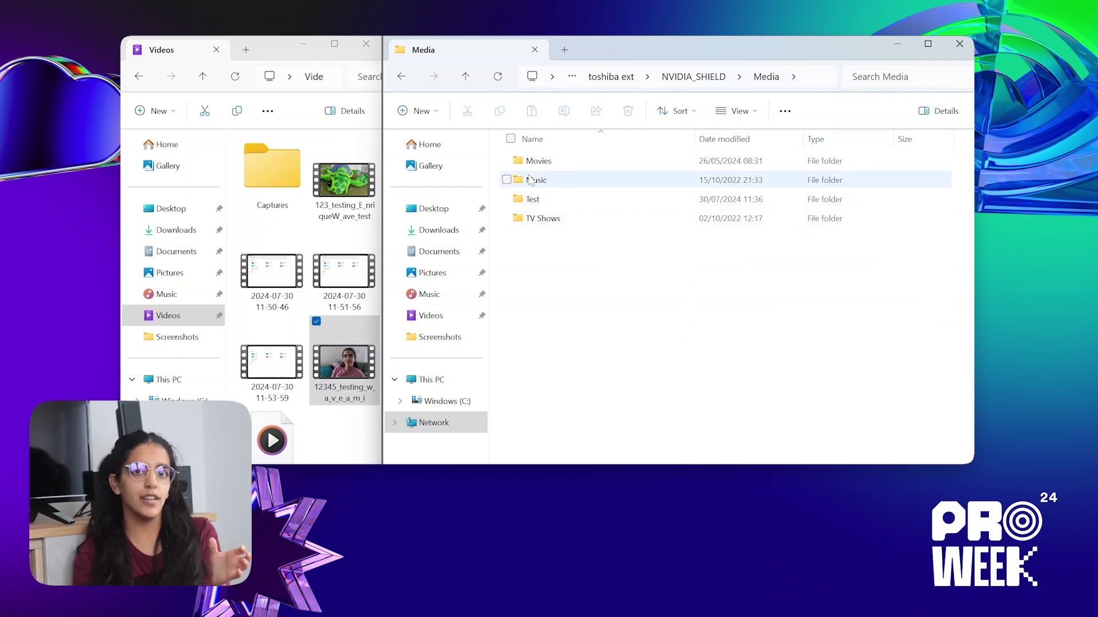
double_click(552, 200)
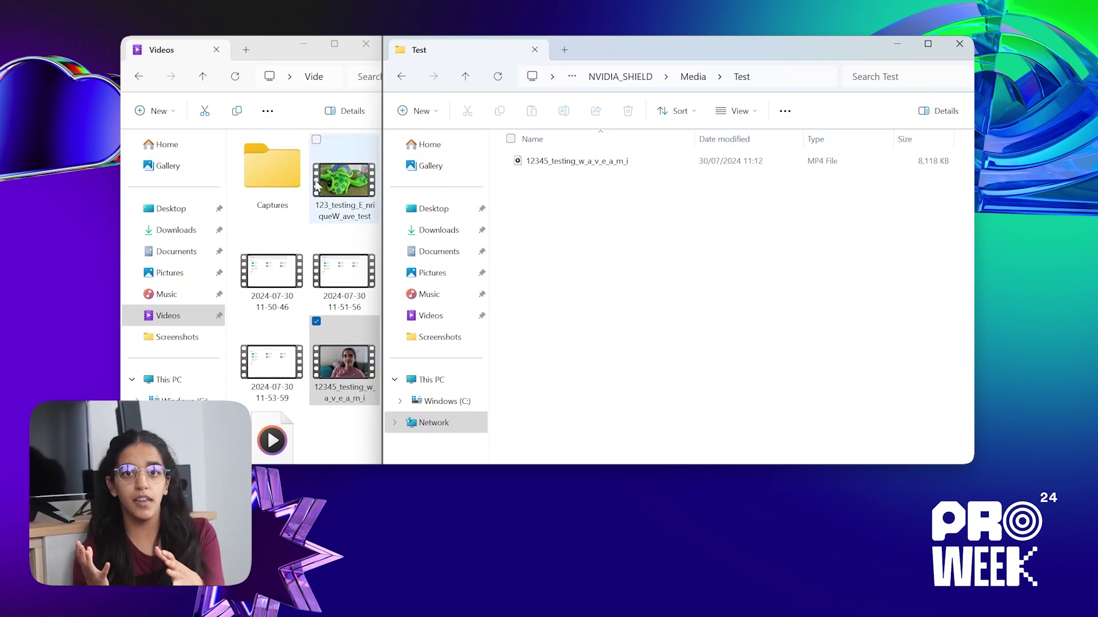
Drag 123_testing_E_nriqueW_ave_test from Videos into the SHIELD's Test folder
left_click_drag(341, 182, 576, 231)
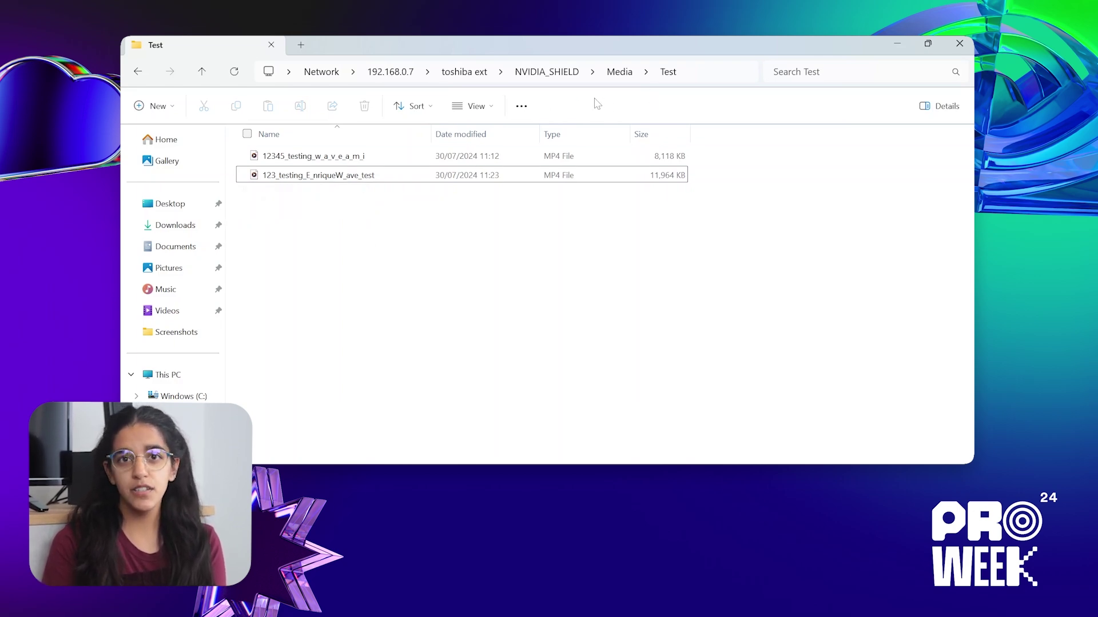
Close the Explorer See more menu, then play 123 Testing E nriqueW Ave Test in Plex
left_click(520, 109)
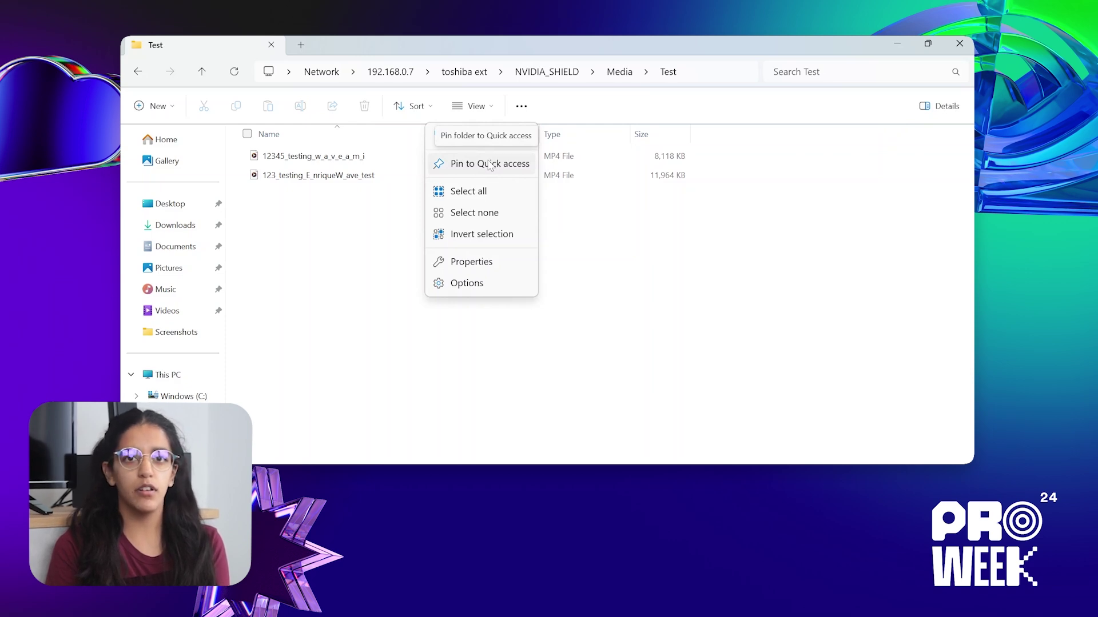
left_click(572, 234)
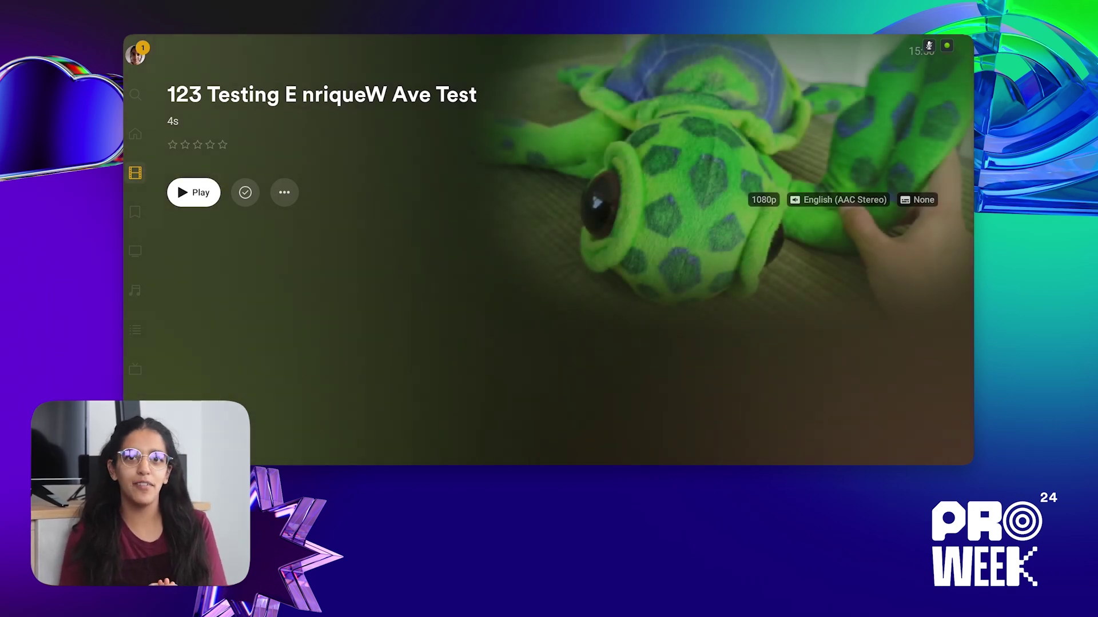
key("Return")
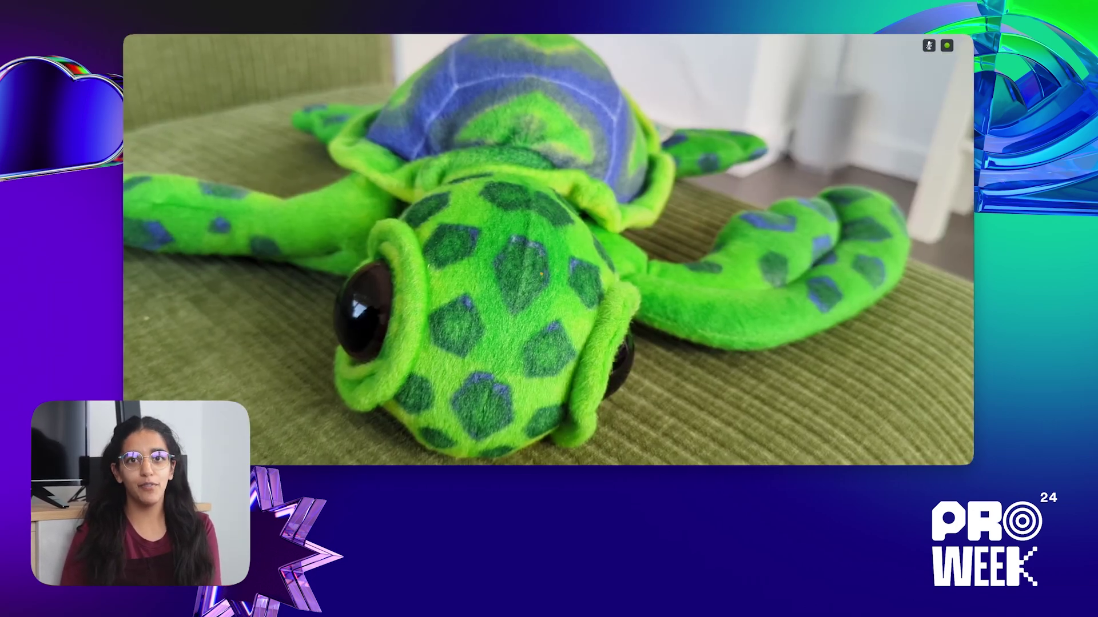